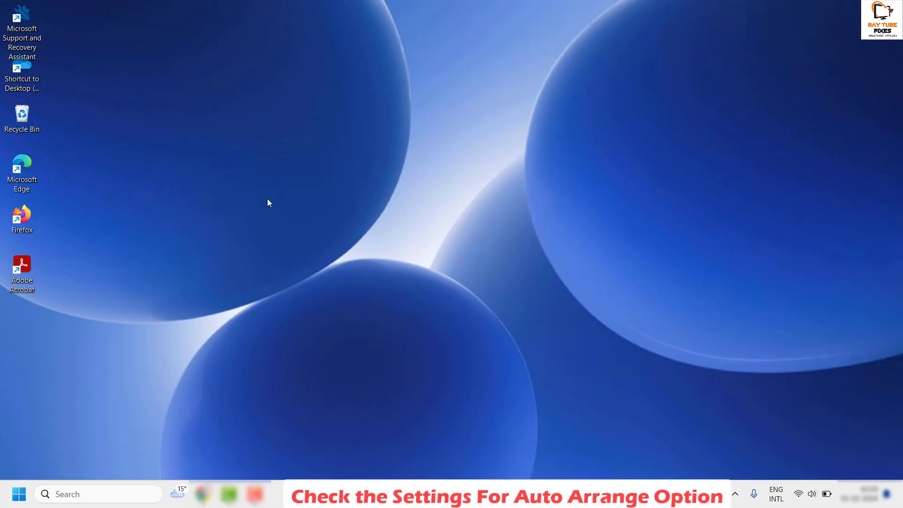
Turn off Auto arrange icons and Align icons to grid for the desktop icons
{"action": "right_click", "coordinate": [169, 65]}
{"action": "mouse_move", "coordinate": [206, 77]}
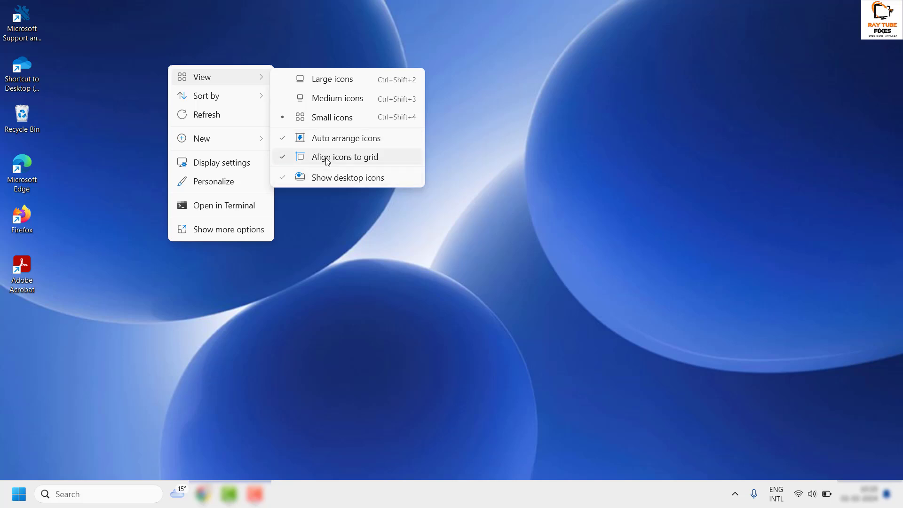
{"action": "left_click", "coordinate": [288, 139]}
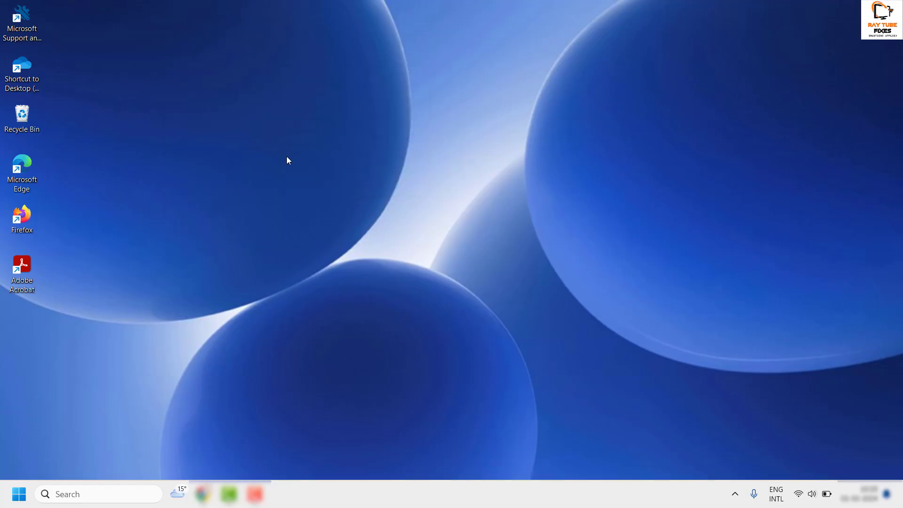
{"action": "right_click", "coordinate": [286, 79]}
{"action": "mouse_move", "coordinate": [319, 97]}
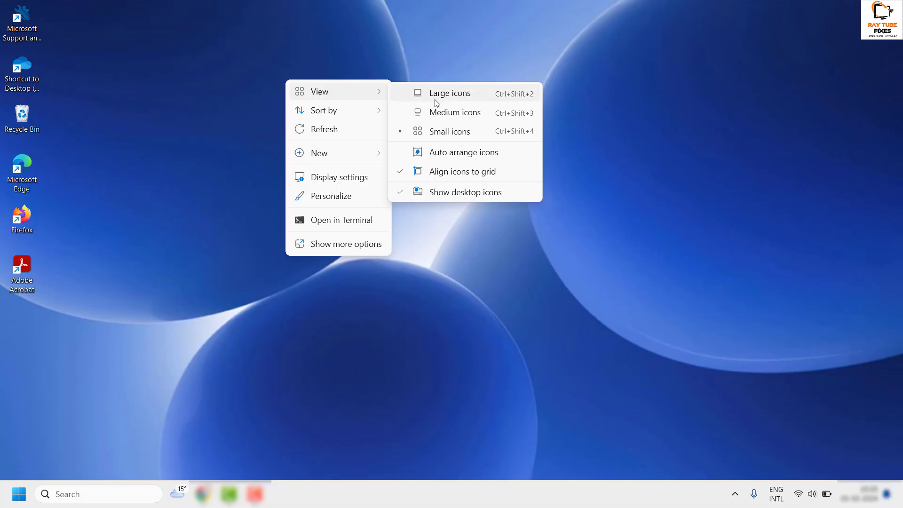
{"action": "left_click", "coordinate": [438, 177]}
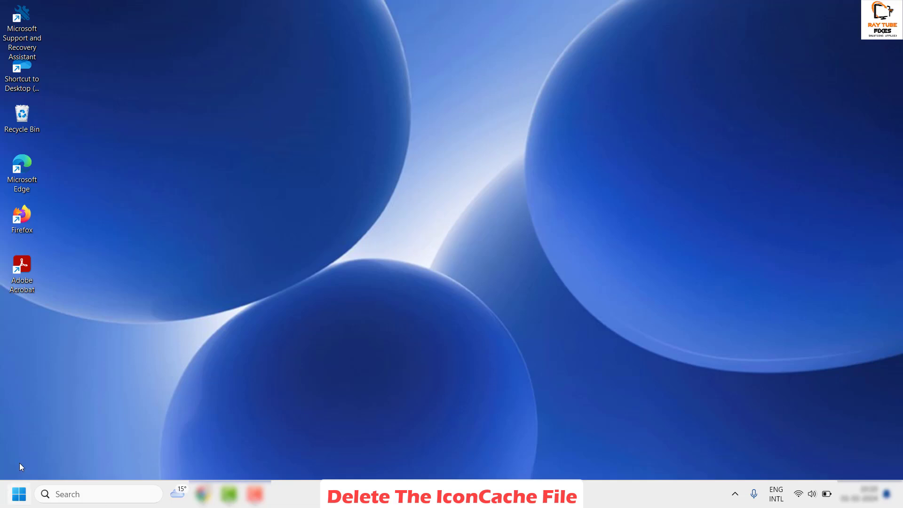
Open File Explorer and browse to the contents of the OS (C:) drive under This PC
{"action": "right_click", "coordinate": [18, 495]}
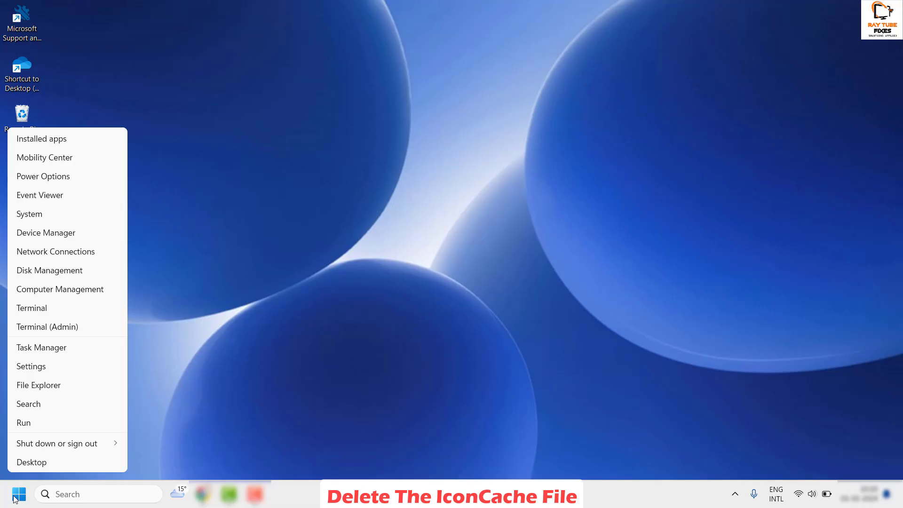
{"action": "left_click", "coordinate": [47, 387]}
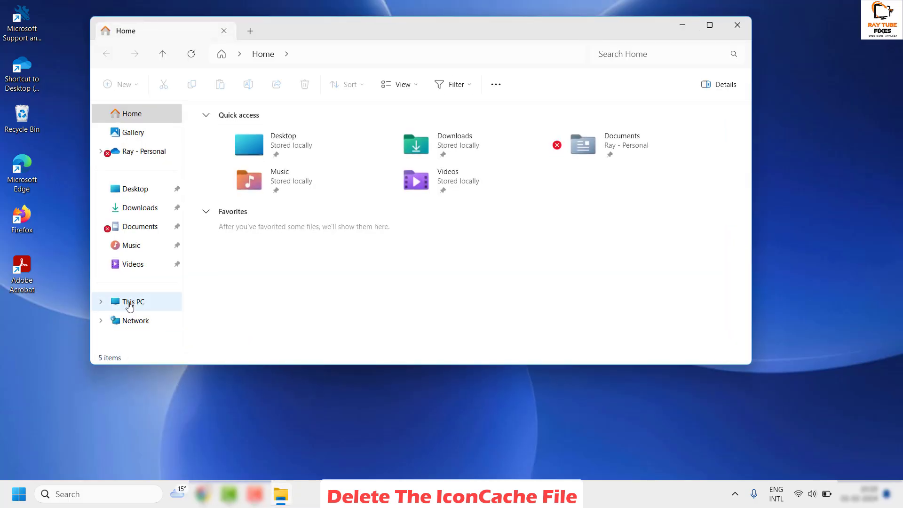
{"action": "left_click", "coordinate": [129, 304]}
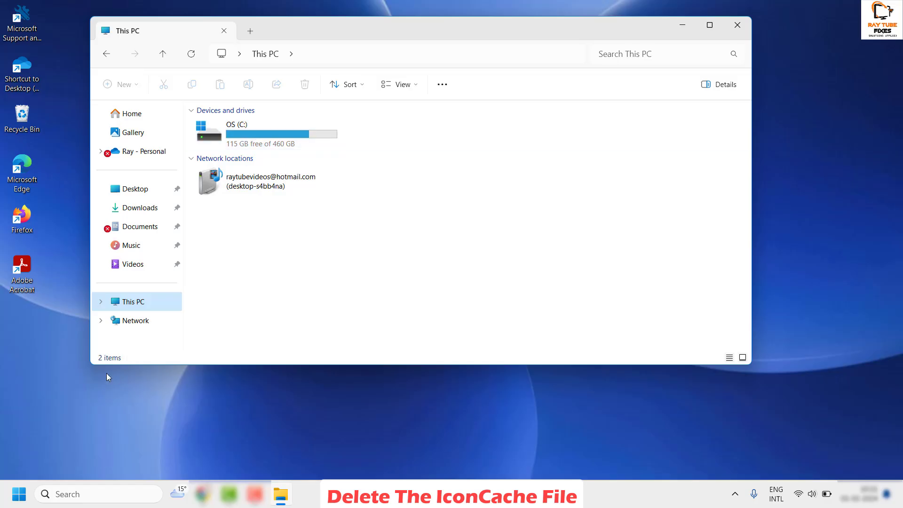
{"action": "double_click", "coordinate": [256, 137]}
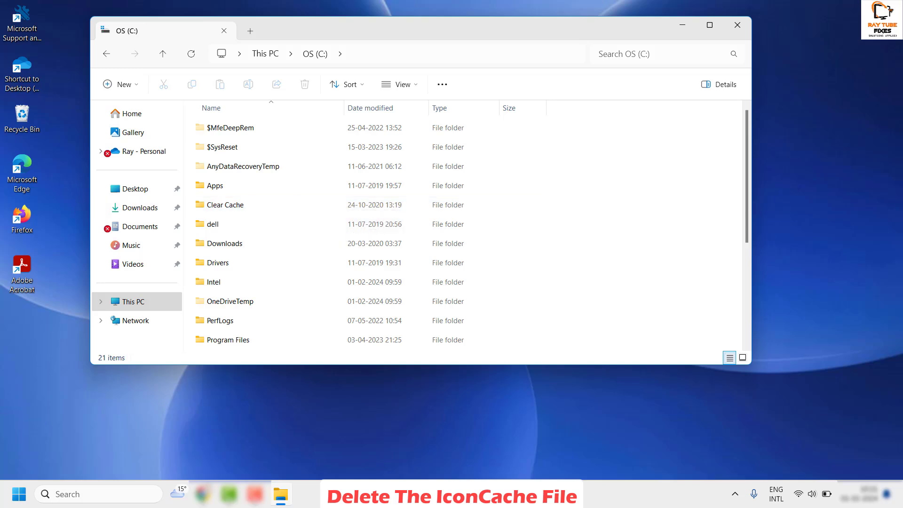
{"action": "scroll", "coordinate": [221, 262], "scroll_direction": "down", "scroll_amount": 2}
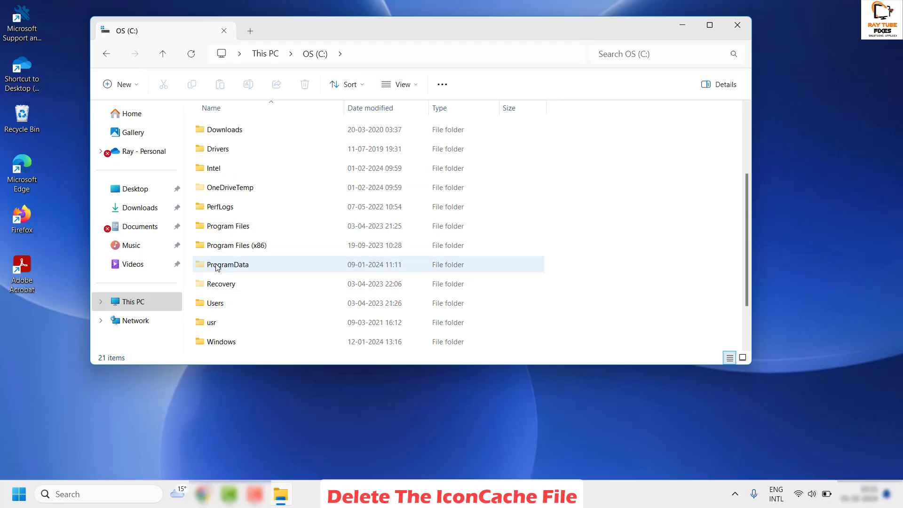
{"action": "scroll", "coordinate": [223, 308], "scroll_direction": "down", "scroll_amount": 1}
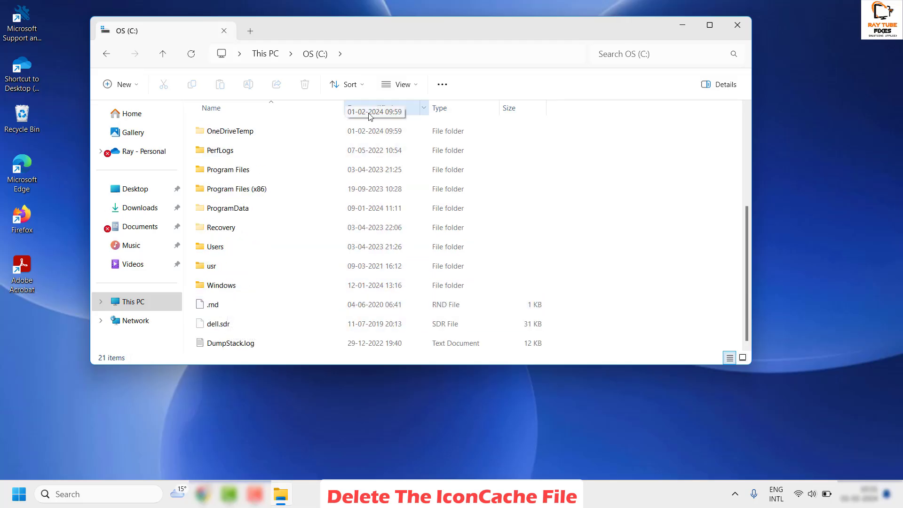
{"action": "scroll", "coordinate": [284, 281], "scroll_direction": "up", "scroll_amount": 1}
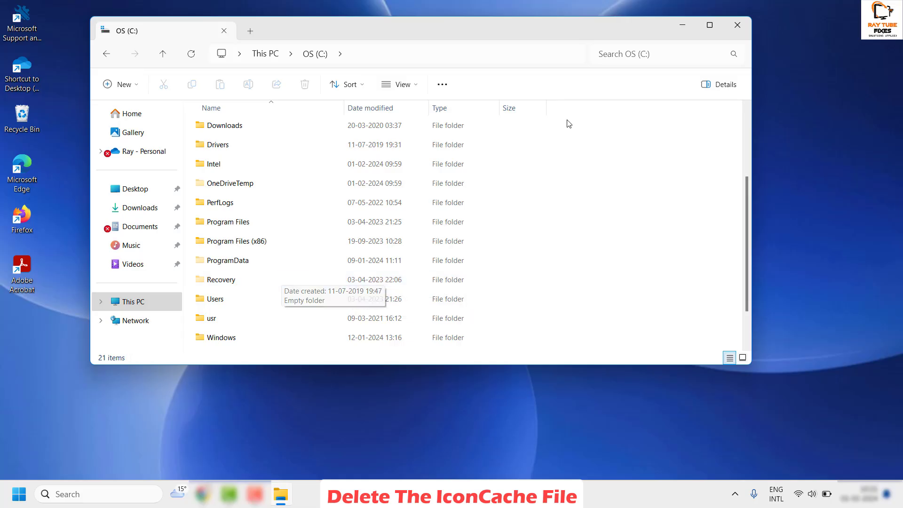
Set the folder view options to Show hidden files, folders, and drives, and apply the change
{"action": "left_click", "coordinate": [442, 86]}
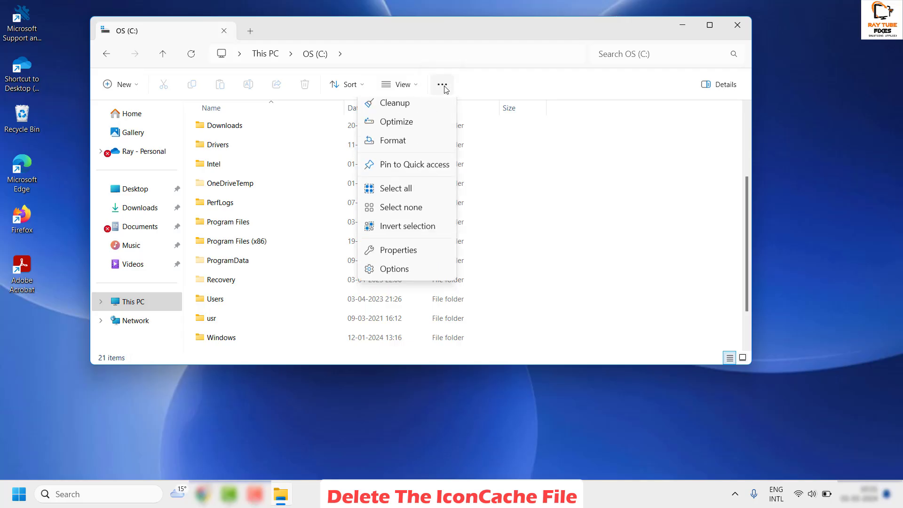
{"action": "left_click", "coordinate": [394, 277]}
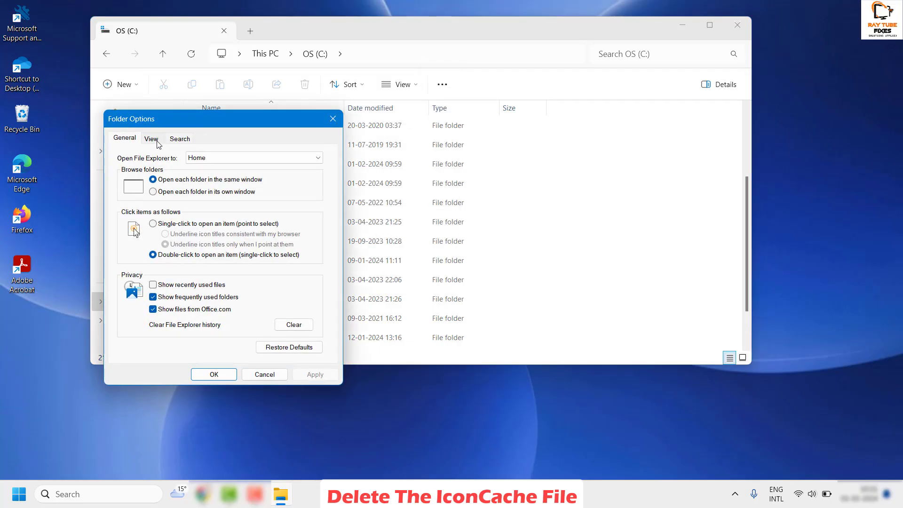
{"action": "left_click", "coordinate": [155, 142]}
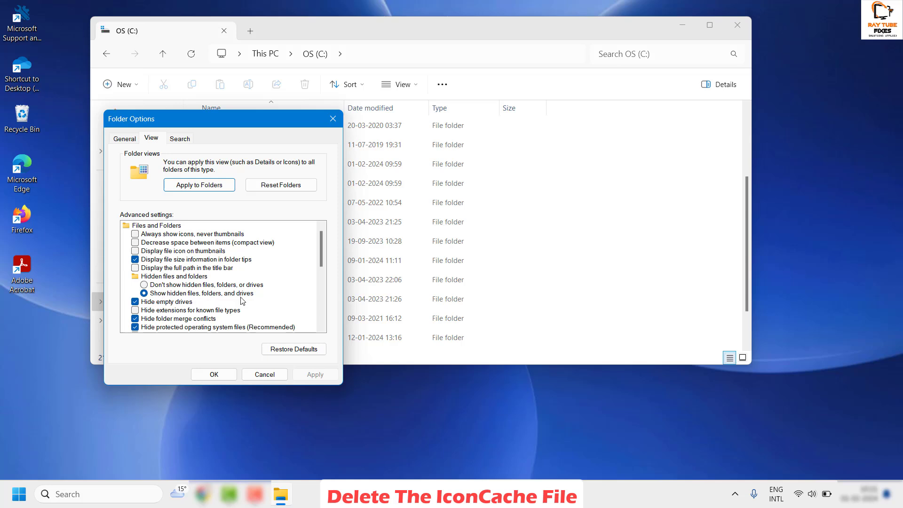
{"action": "left_click", "coordinate": [146, 293]}
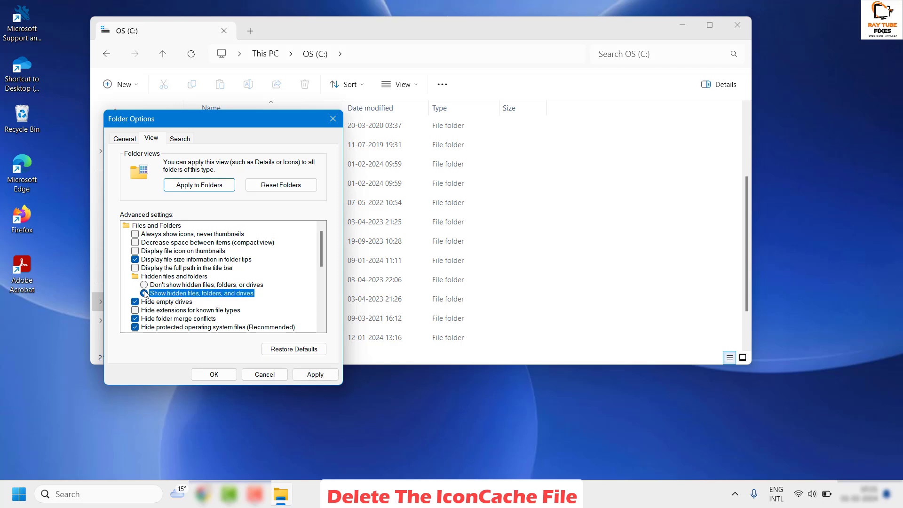
{"action": "left_click", "coordinate": [314, 374]}
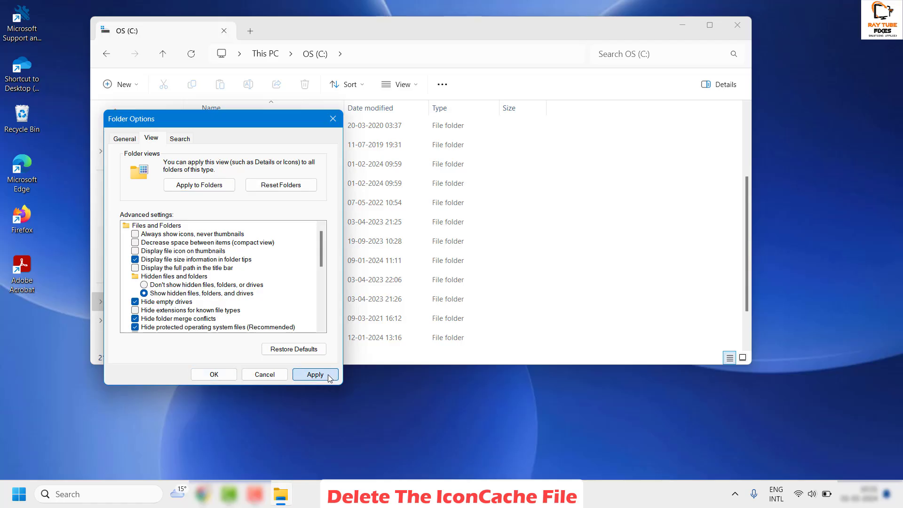
{"action": "left_click", "coordinate": [214, 375]}
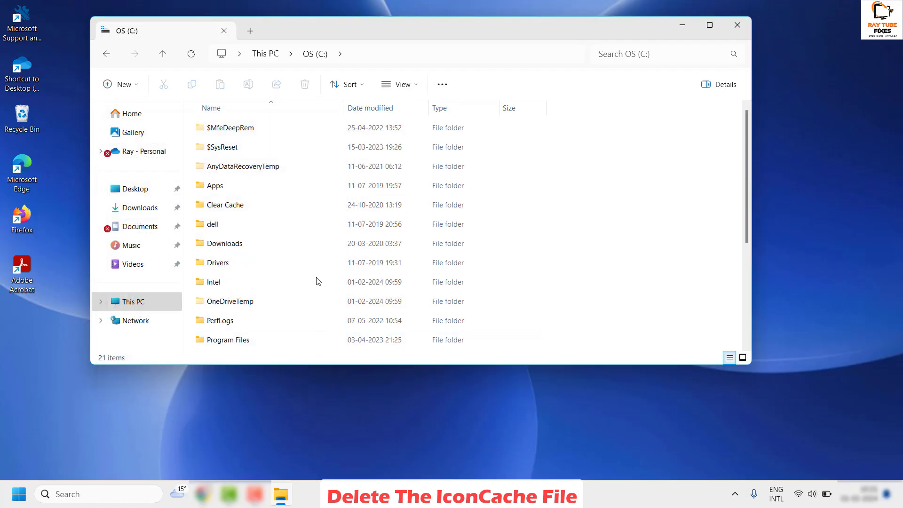
Browse through Users on the C: drive to the AppData\Local folder of the signed-in account, checking the account name first
{"action": "scroll", "coordinate": [342, 223], "scroll_direction": "down", "scroll_amount": 1}
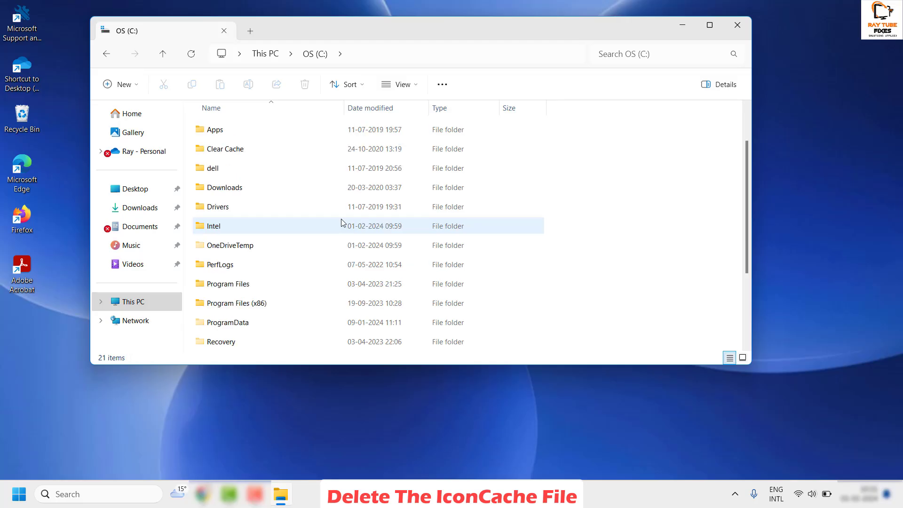
{"action": "scroll", "coordinate": [341, 223], "scroll_direction": "down", "scroll_amount": 2}
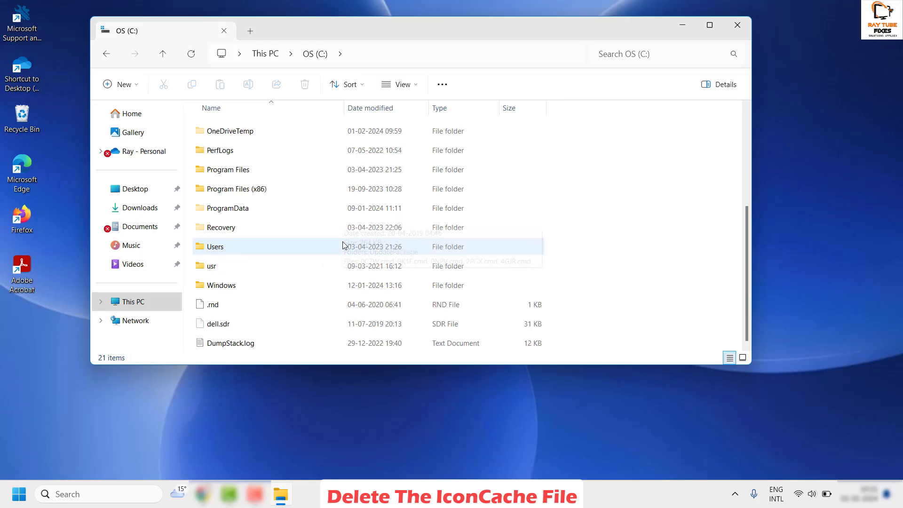
{"action": "double_click", "coordinate": [240, 247]}
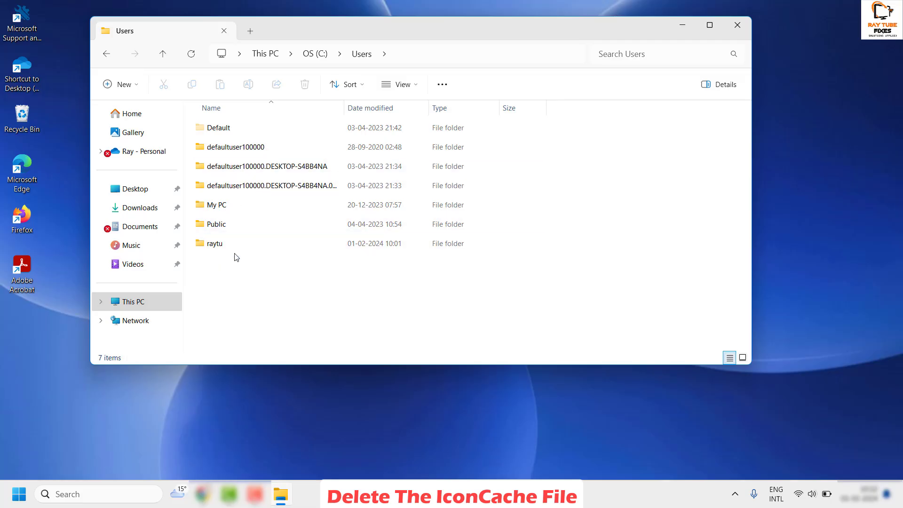
{"action": "left_click", "coordinate": [18, 494]}
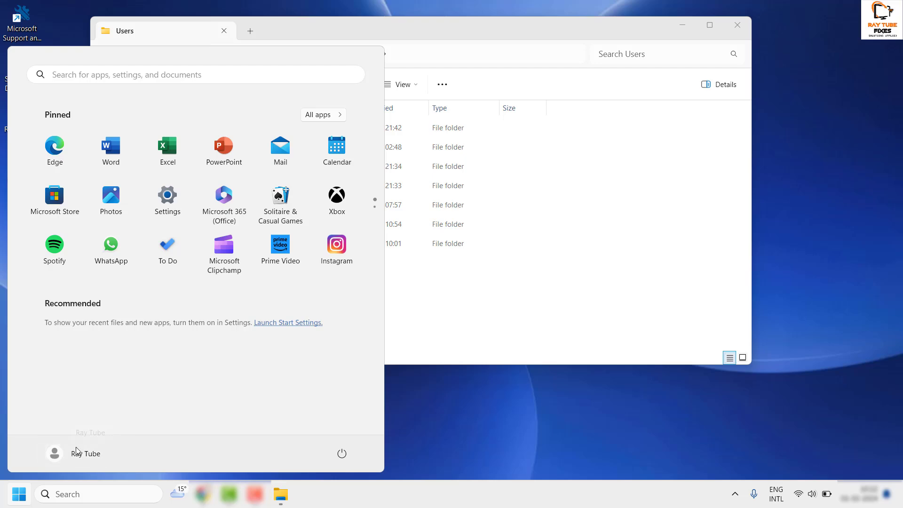
{"action": "key", "text": "Escape"}
{"action": "double_click", "coordinate": [218, 244]}
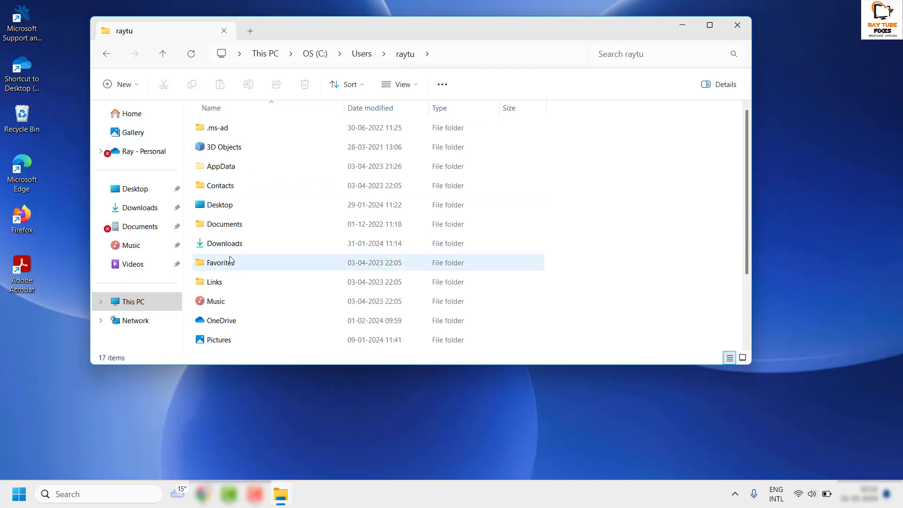
{"action": "double_click", "coordinate": [219, 169]}
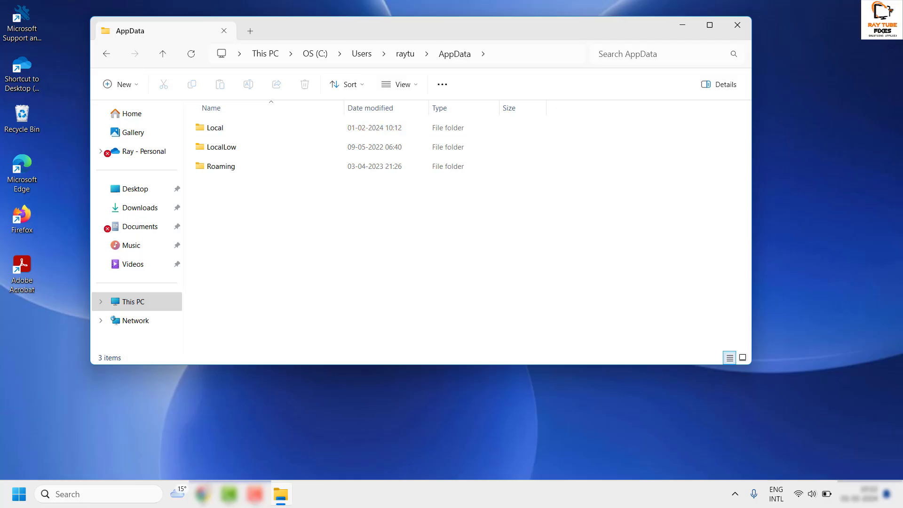
{"action": "double_click", "coordinate": [214, 128]}
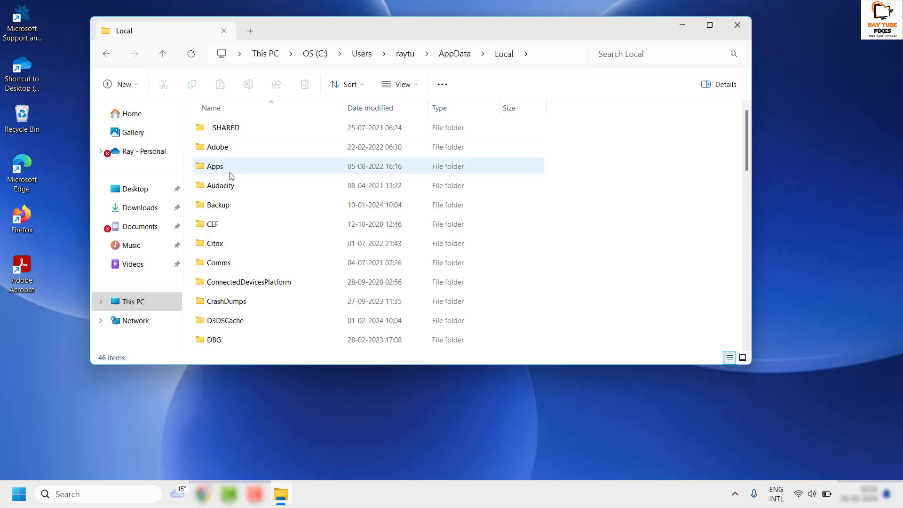
Find IconCache.db in the Local folder, delete it, and close the File Explorer window
{"action": "left_click", "coordinate": [221, 168]}
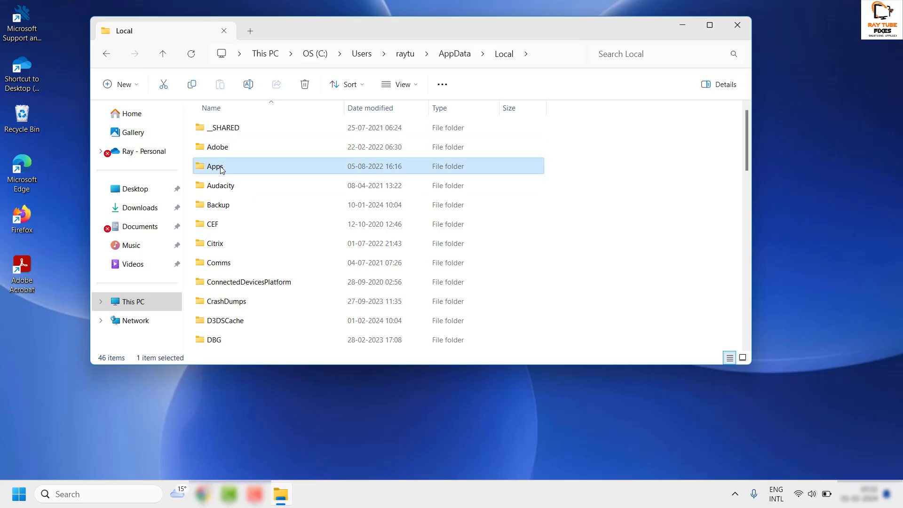
{"action": "type", "text": "icon"}
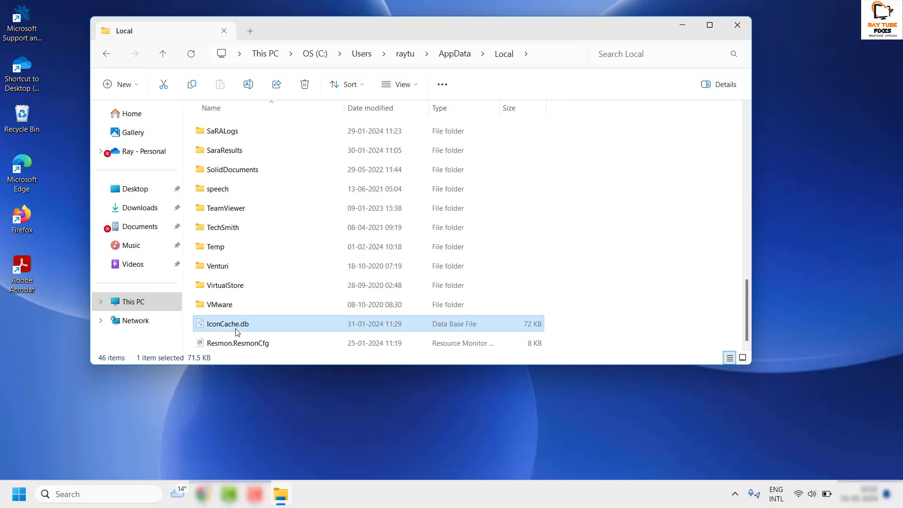
{"action": "right_click", "coordinate": [238, 332]}
{"action": "key", "text": "Escape"}
{"action": "key", "text": "Delete"}
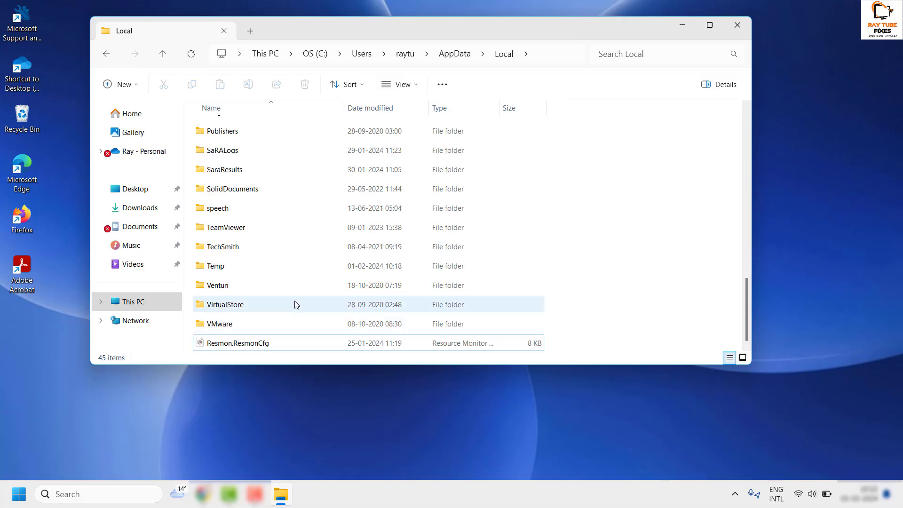
{"action": "left_click", "coordinate": [737, 25]}
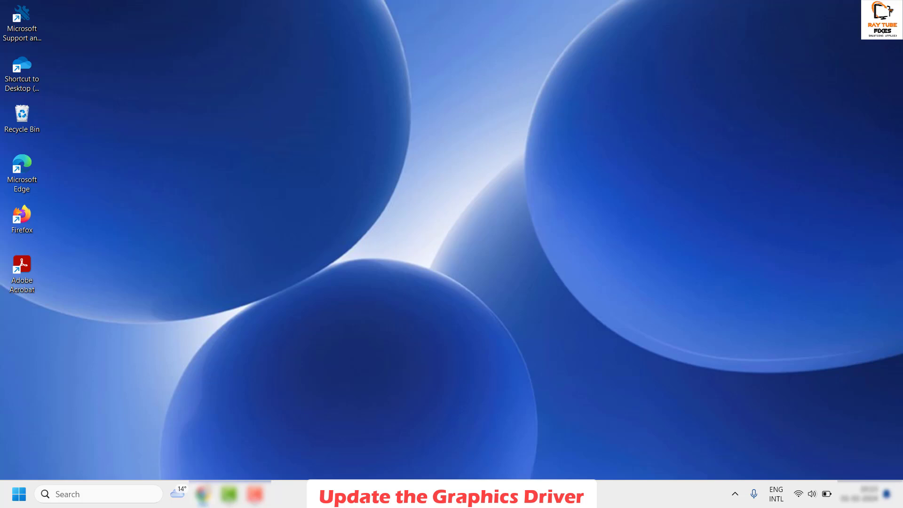
Open Device Manager, move its window toward the middle of the desktop, and expand Display adapters
{"action": "right_click", "coordinate": [14, 493]}
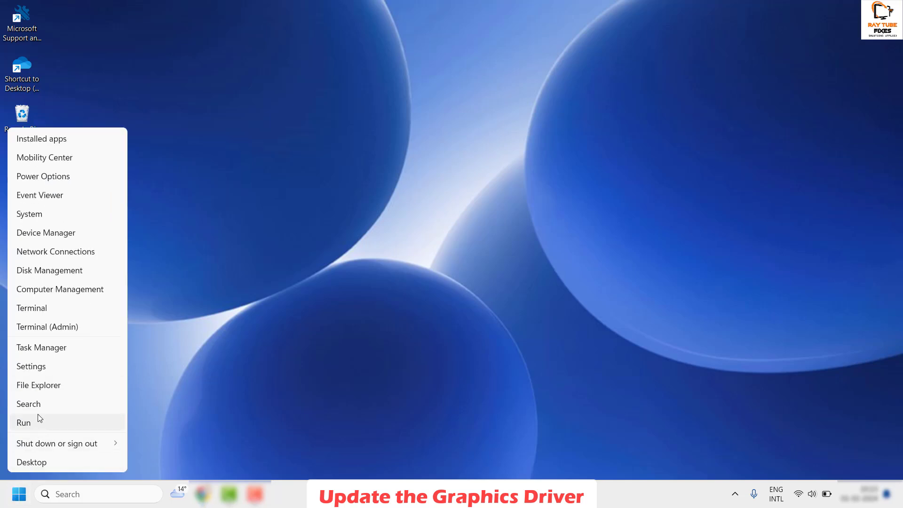
{"action": "left_click", "coordinate": [45, 238]}
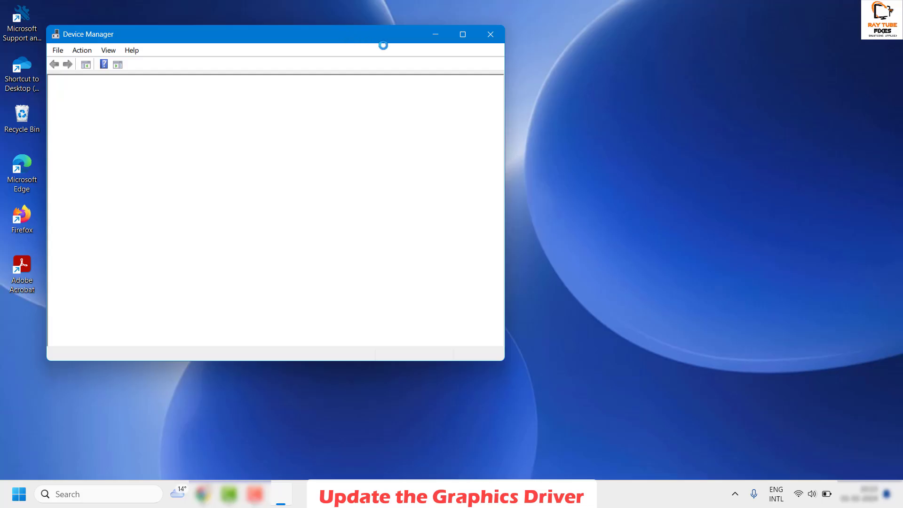
{"action": "left_click_drag", "start_coordinate": [345, 38], "coordinate": [490, 45]}
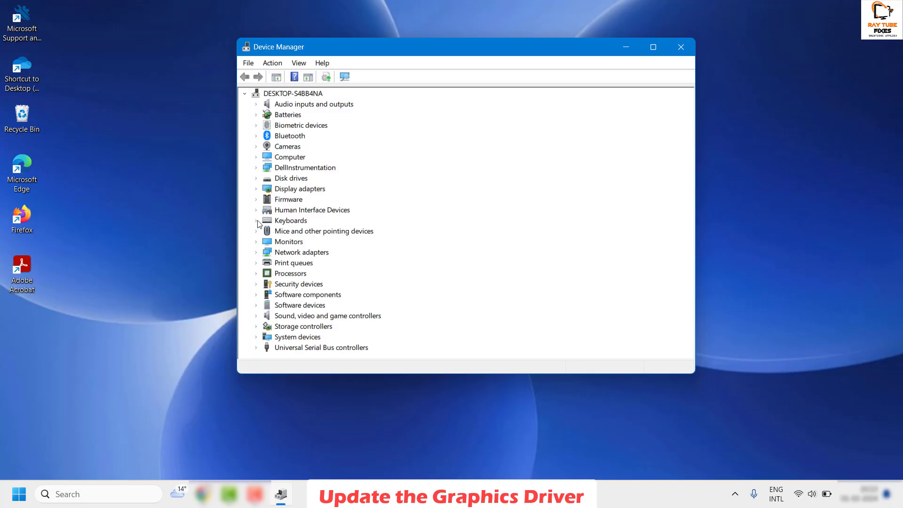
{"action": "left_click", "coordinate": [256, 188]}
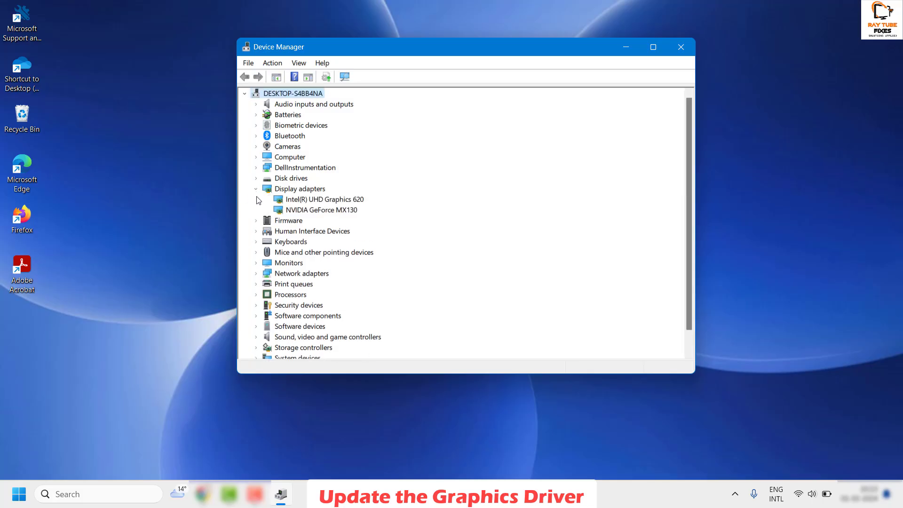
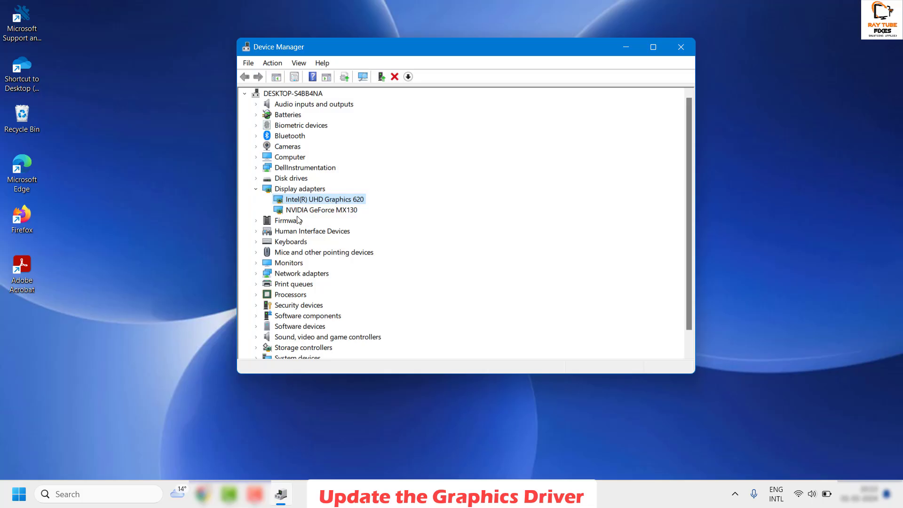
Search automatically for updated Intel(R) UHD Graphics 620 drivers, extend the search to Windows Update, and close Device Manager
{"action": "right_click", "coordinate": [321, 199]}
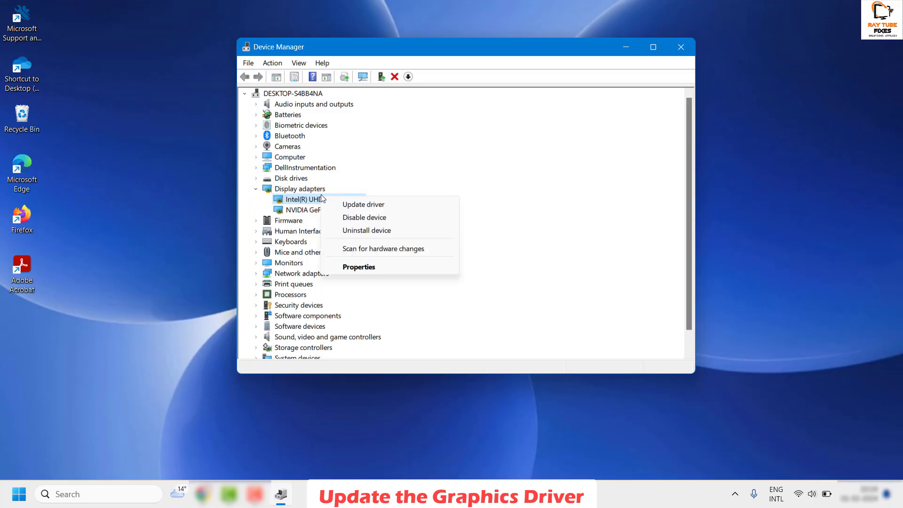
{"action": "left_click", "coordinate": [362, 206]}
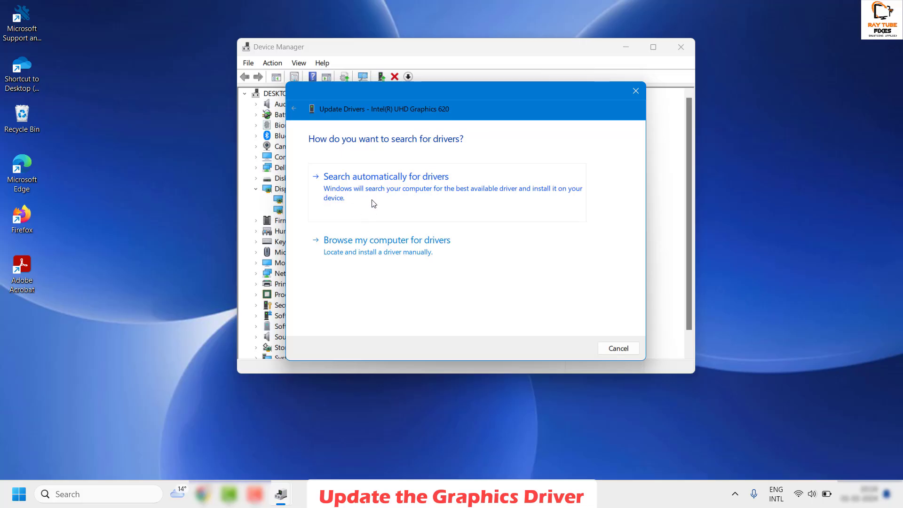
{"action": "left_click", "coordinate": [383, 202]}
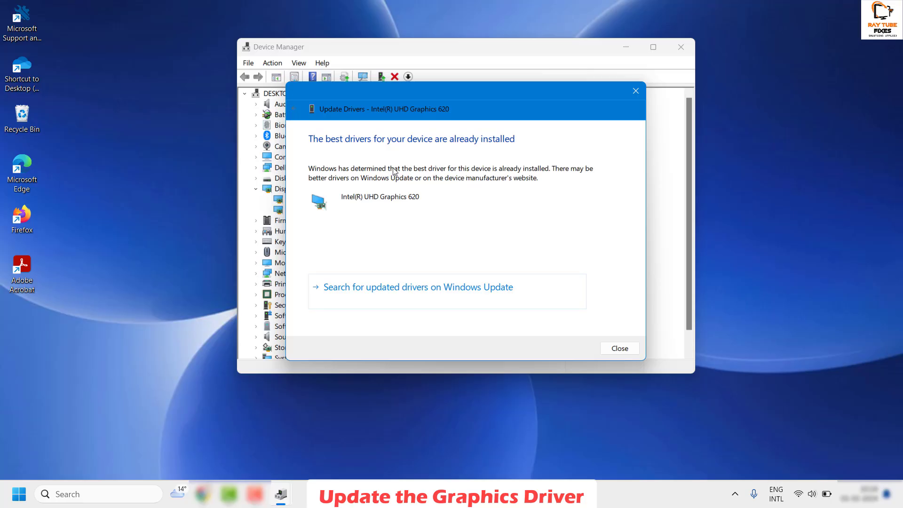
{"action": "left_click", "coordinate": [397, 295]}
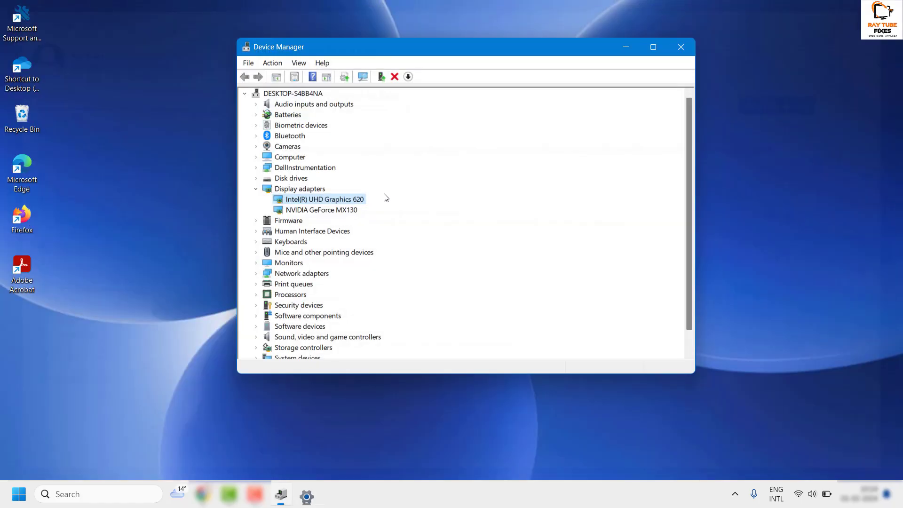
{"action": "left_click", "coordinate": [687, 46]}
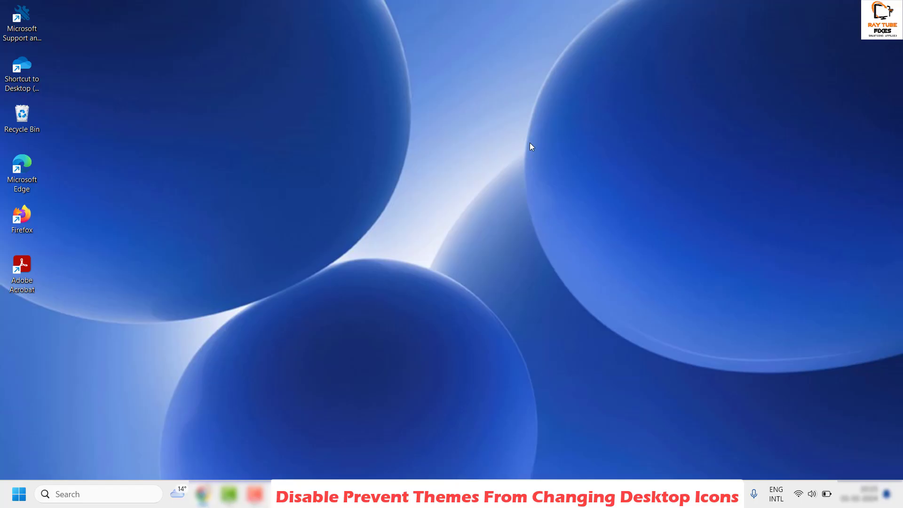
From the desktop, go to the Themes page of the Personalization settings and open Desktop icon settings
{"action": "right_click", "coordinate": [344, 84]}
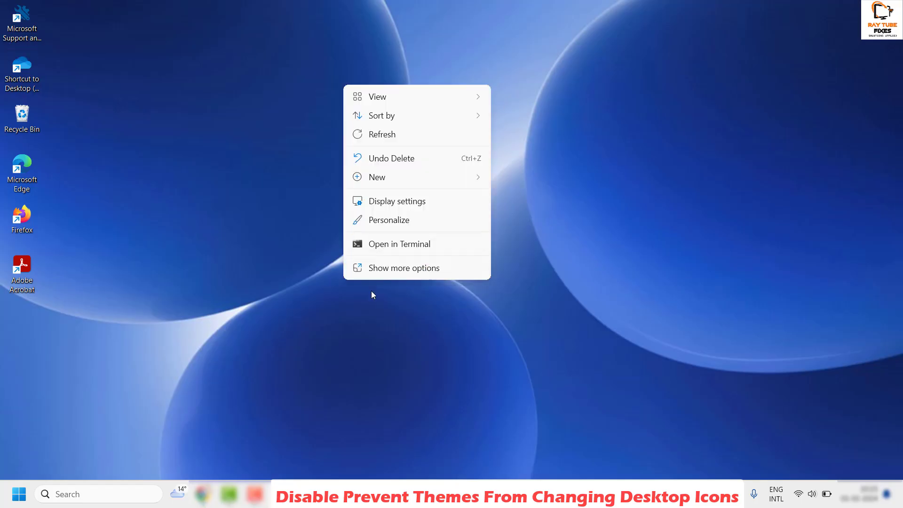
{"action": "left_click", "coordinate": [416, 268]}
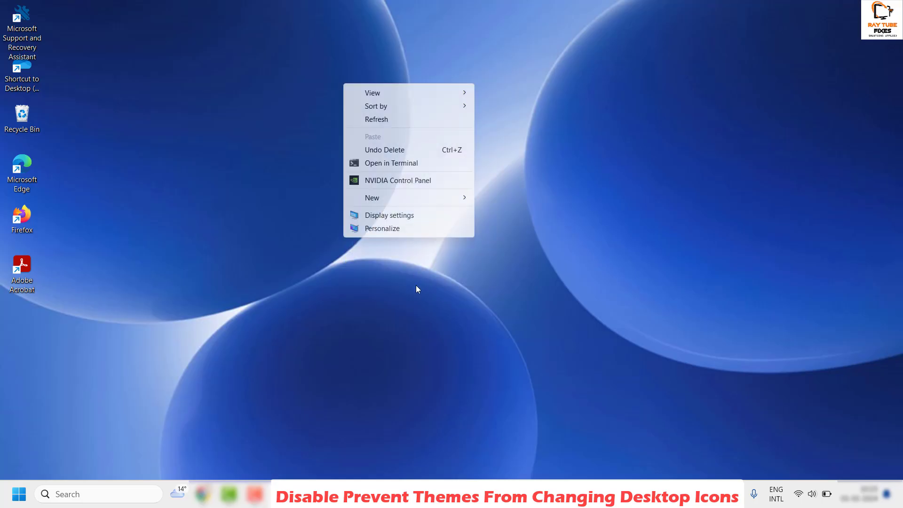
{"action": "left_click", "coordinate": [390, 232]}
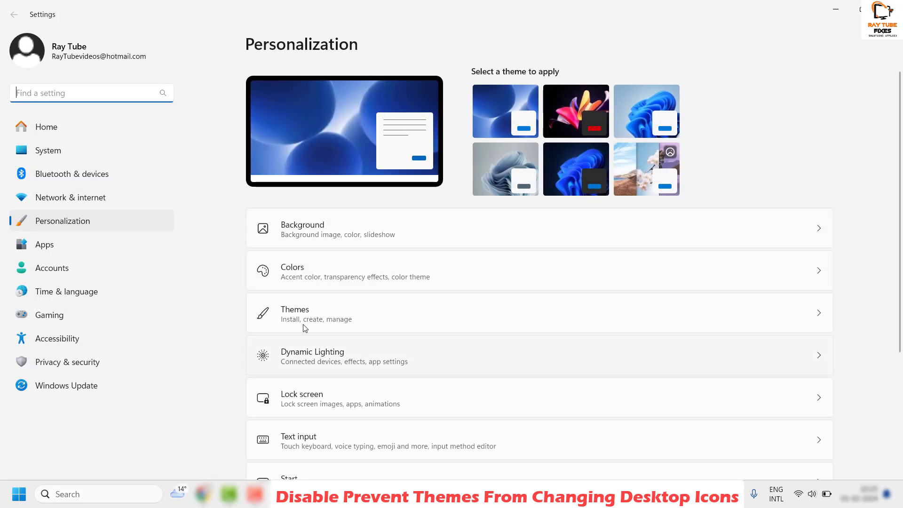
{"action": "left_click", "coordinate": [342, 314]}
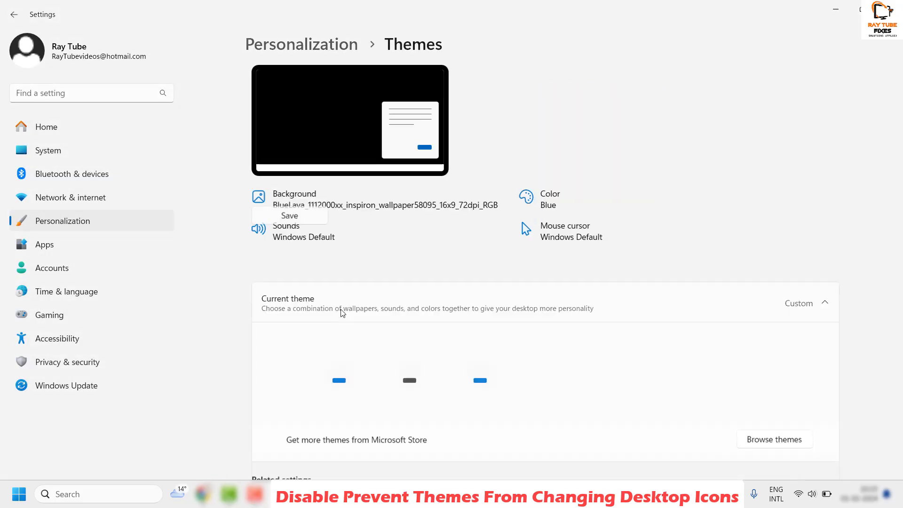
{"action": "scroll", "coordinate": [429, 182], "scroll_direction": "down", "scroll_amount": 2}
{"action": "scroll", "coordinate": [431, 185], "scroll_direction": "down", "scroll_amount": 3}
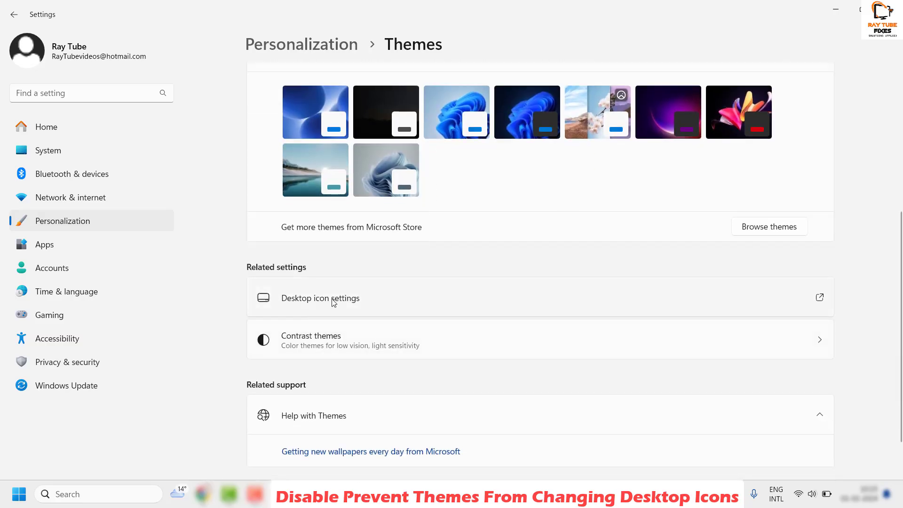
{"action": "left_click", "coordinate": [324, 307]}
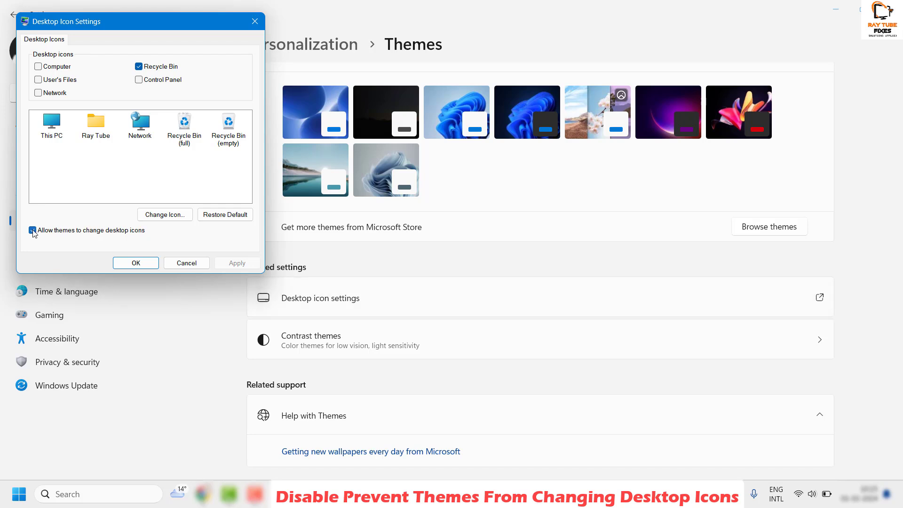
Disable "Allow themes to change desktop icons" and apply the change, closing the Desktop Icon Settings dialog
{"action": "left_click", "coordinate": [33, 230]}
{"action": "left_click", "coordinate": [237, 263]}
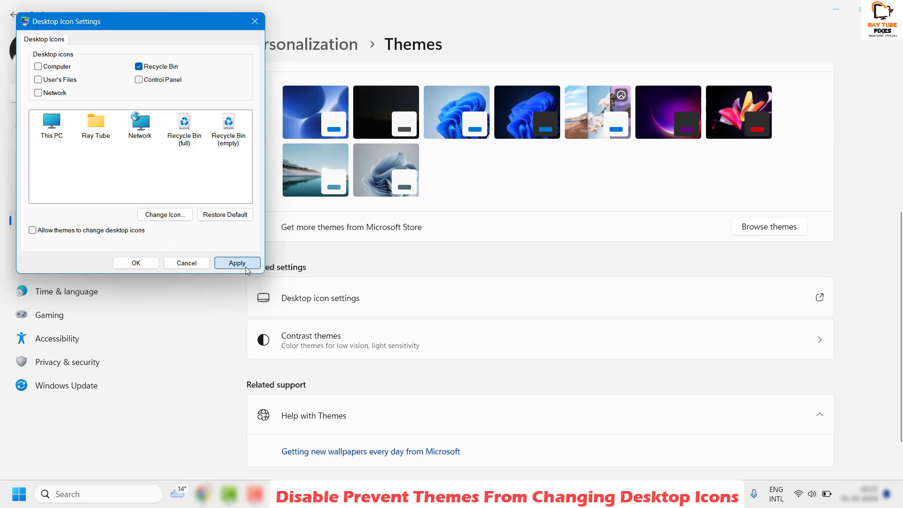
{"action": "left_click", "coordinate": [134, 263]}
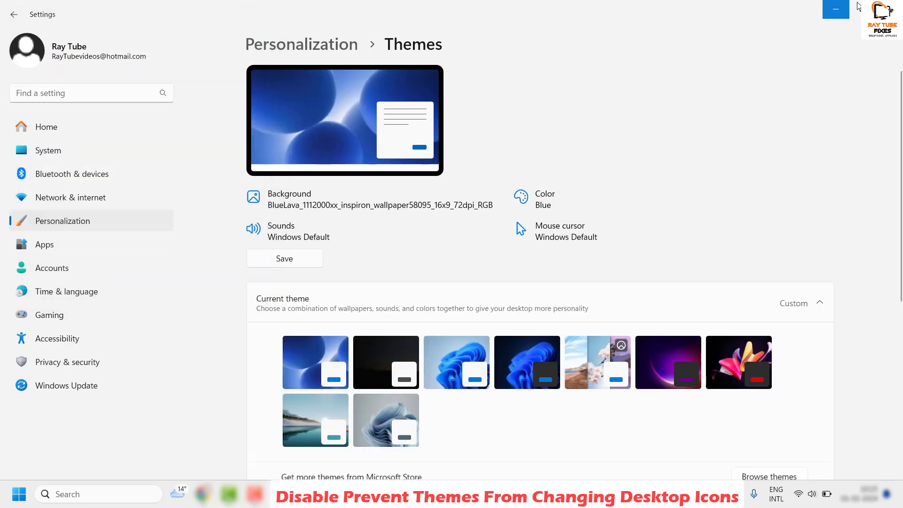